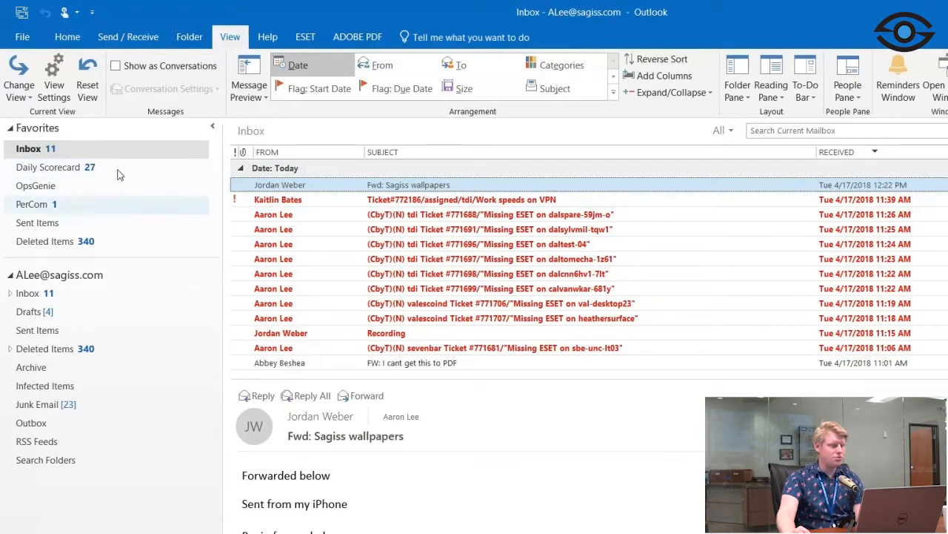
Open the Rules and Alerts manager from the account information and look through the list of email rules
click(21, 35)
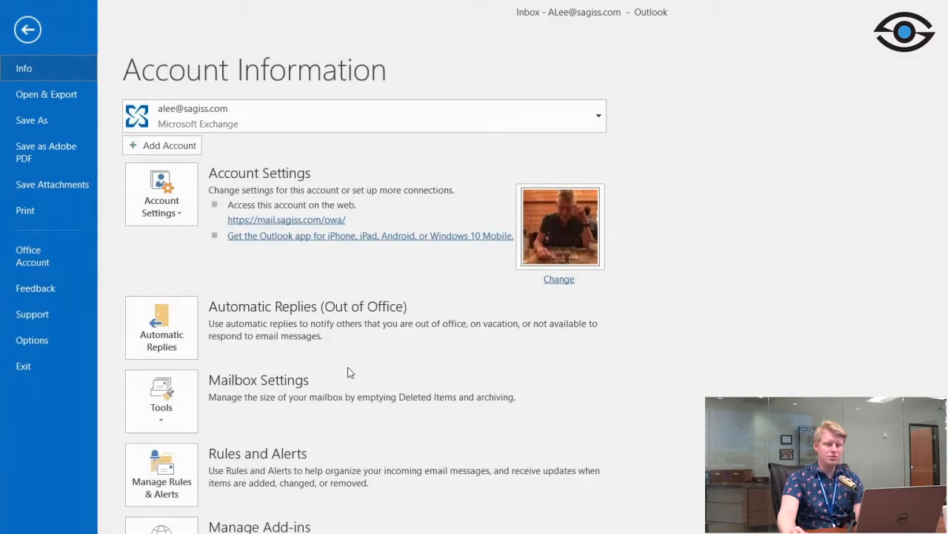
click(25, 31)
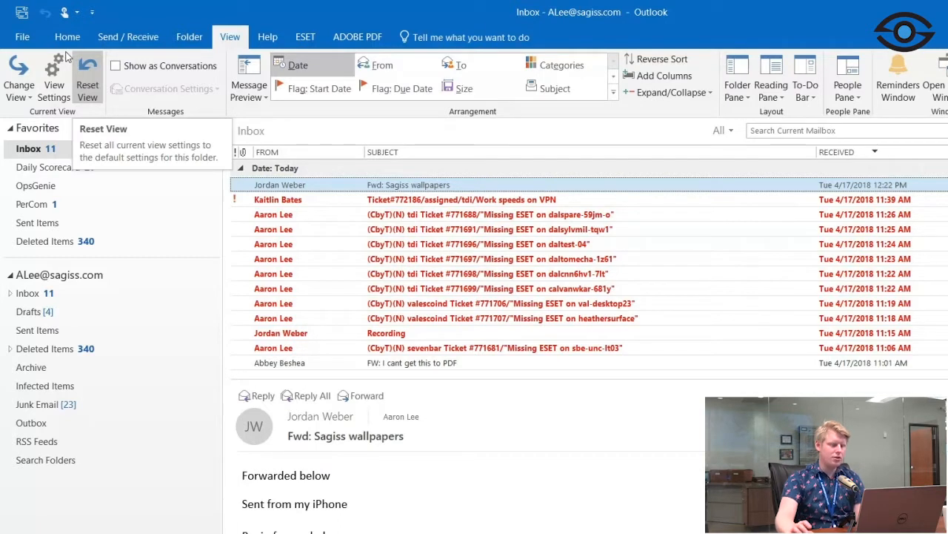
click(27, 34)
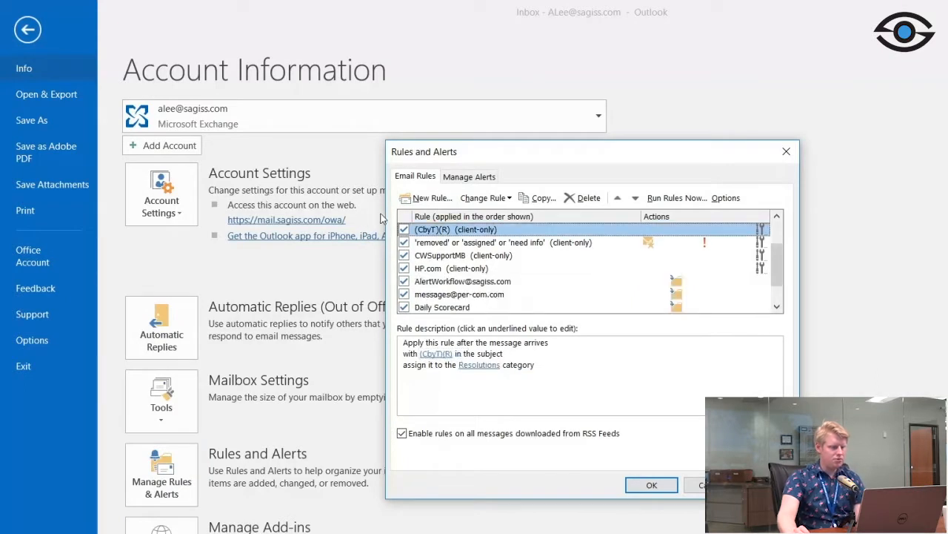
scroll(437, 234, down, 1)
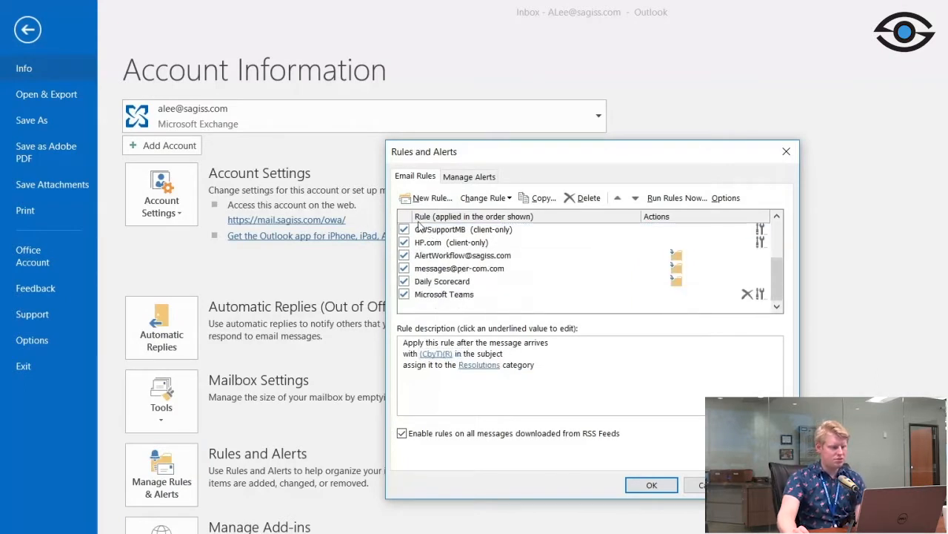
scroll(421, 226, up, 2)
Open the ESET rule to examine its conditions and assigned color category, and close it with its settings as they are
double_click(409, 230)
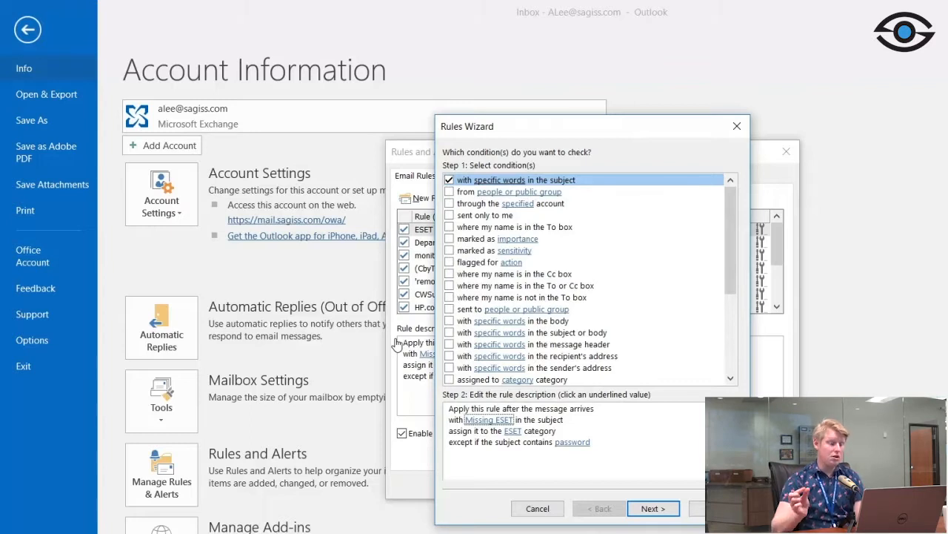
click(512, 430)
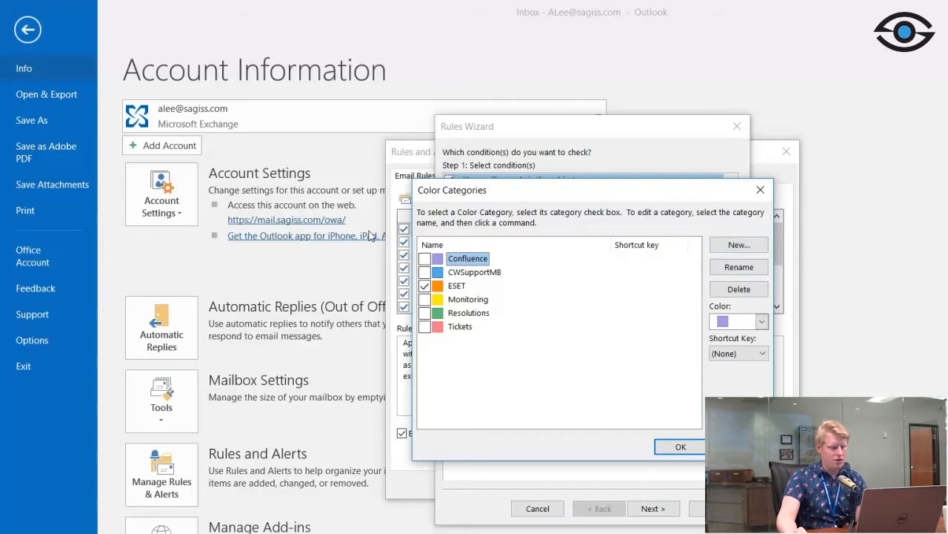
key(Return)
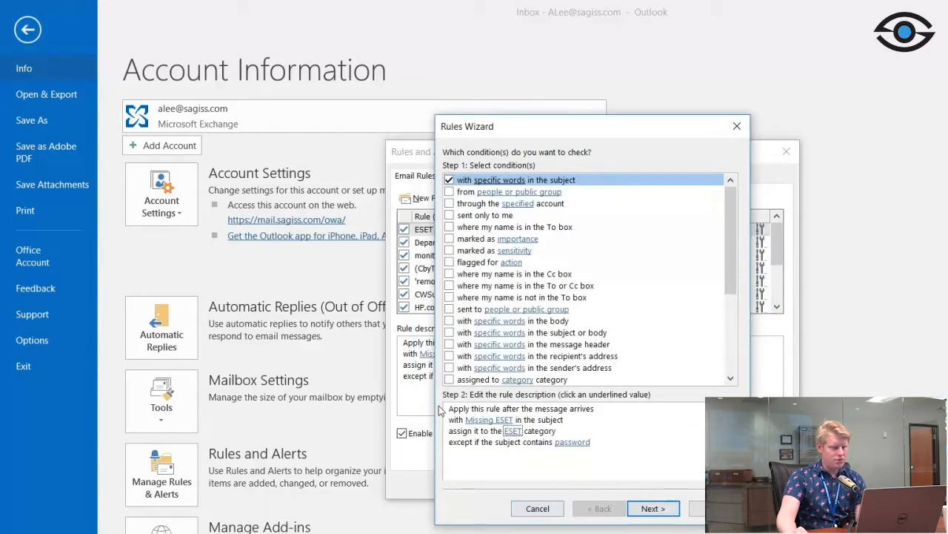
key(Return)
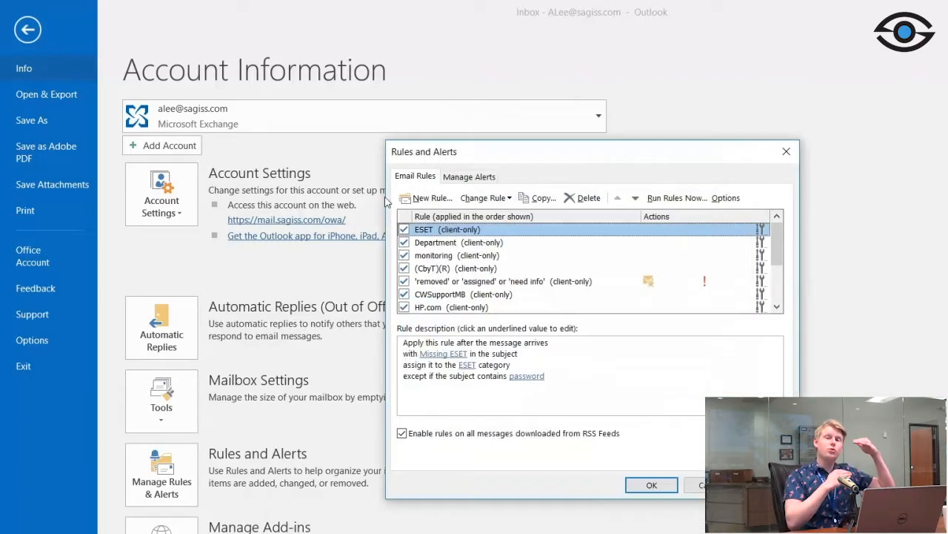
Browse the other email rules and examine the Daily Scorecard rule's condition and destination folder, leaving it without saving
key(Down)
key(Down)
scroll(382, 208, down, 2)
scroll(385, 212, up, 1)
scroll(374, 219, down, 1)
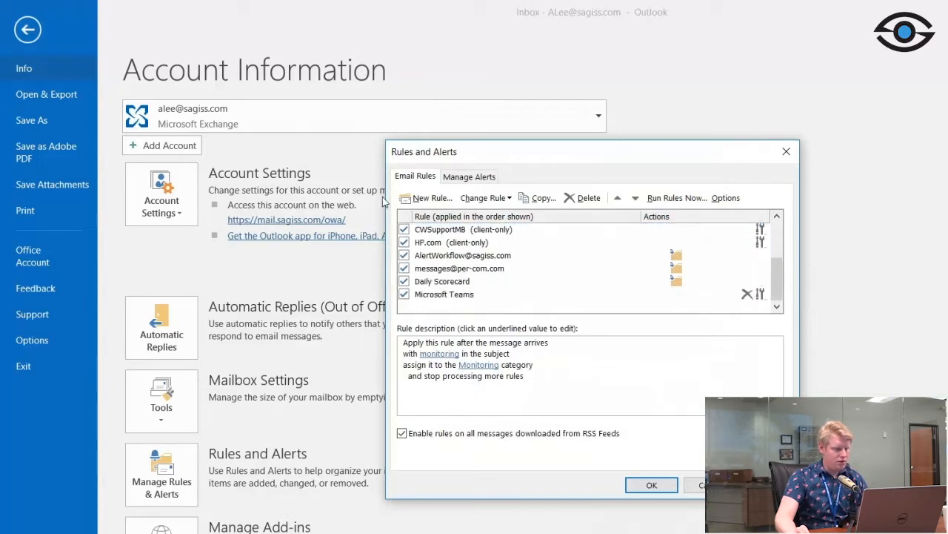
double_click(437, 281)
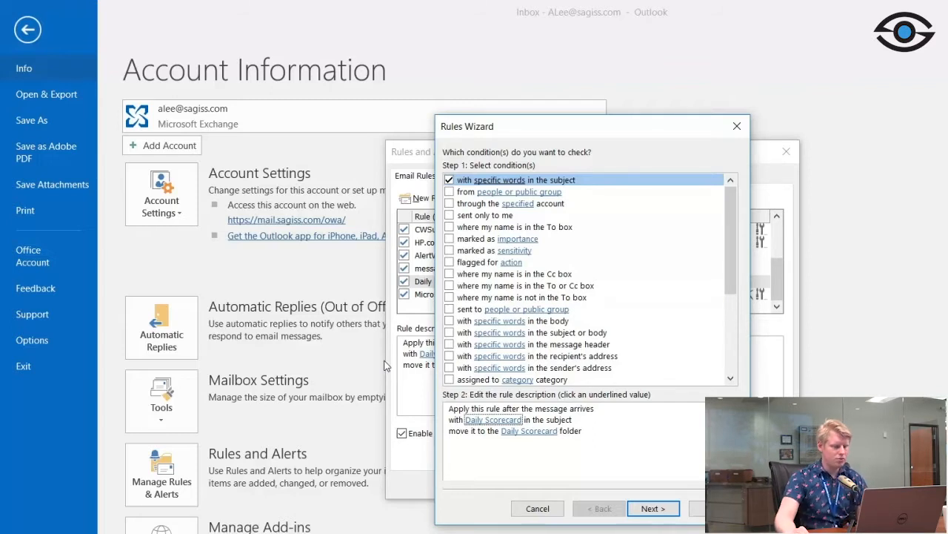
click(529, 430)
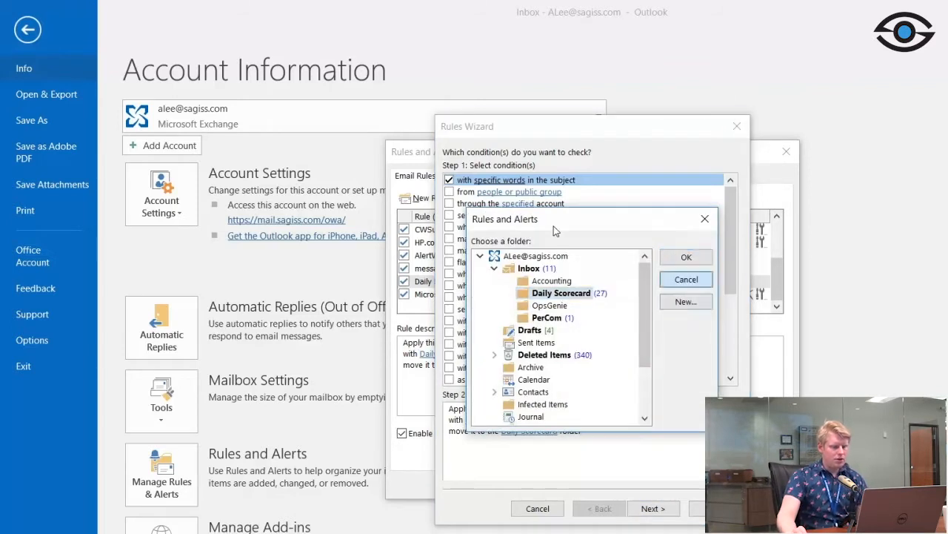
key(Escape)
key(Escape)
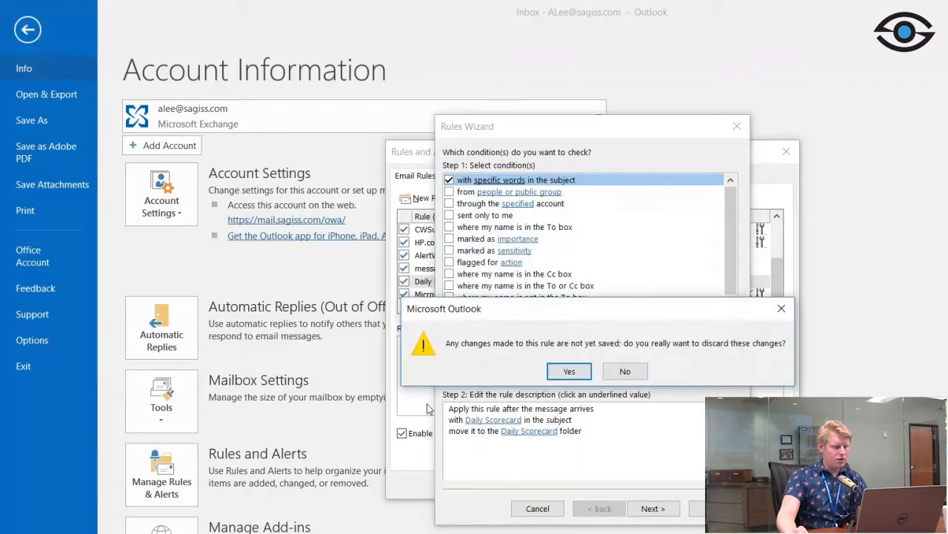
key(Return)
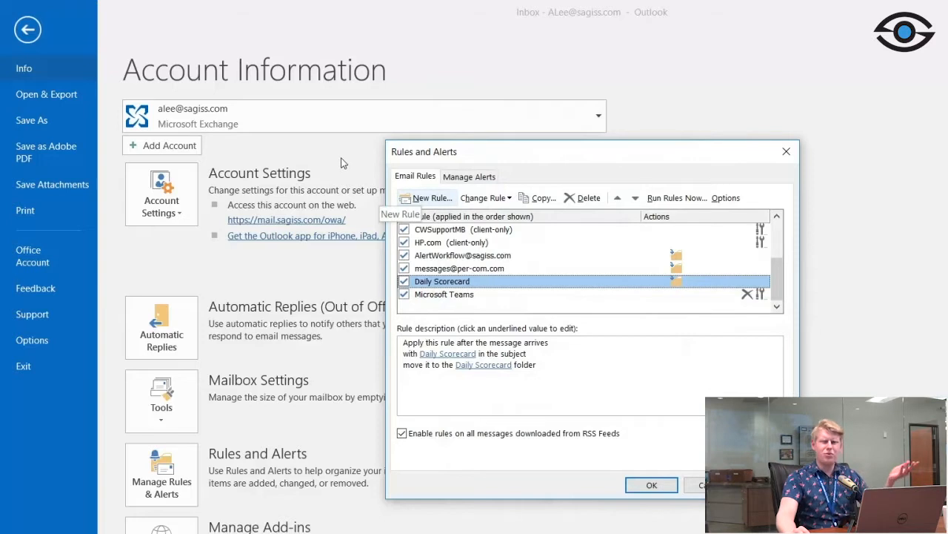
Start a new rule from the template "Move messages with specific words in the subject to a folder"
click(427, 198)
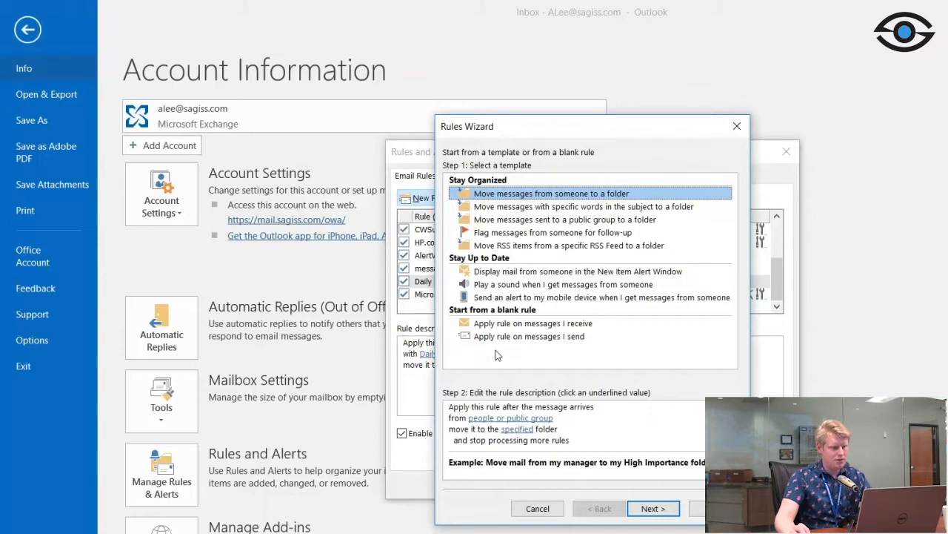
key(Down)
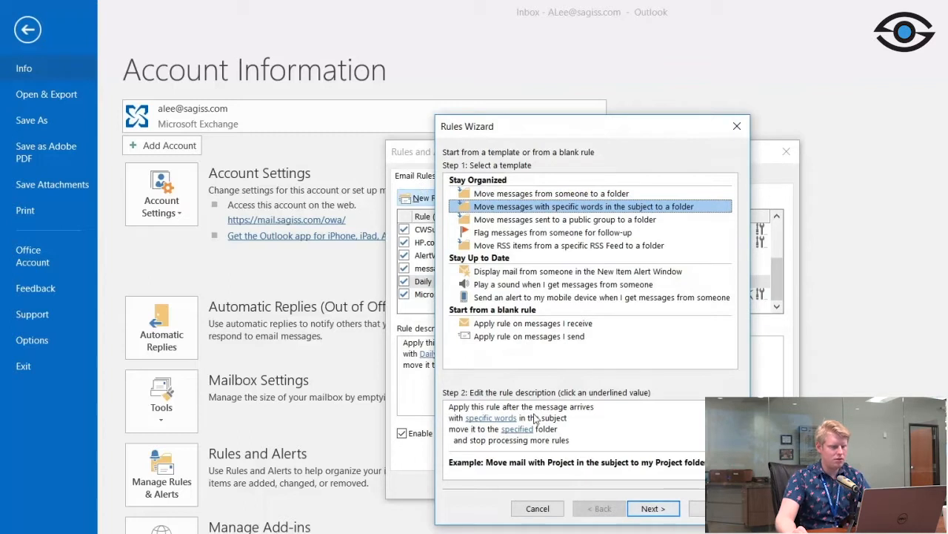
key(Return)
Set the rule's subject condition to match the words "Test" or "Testing"
key(Tab)
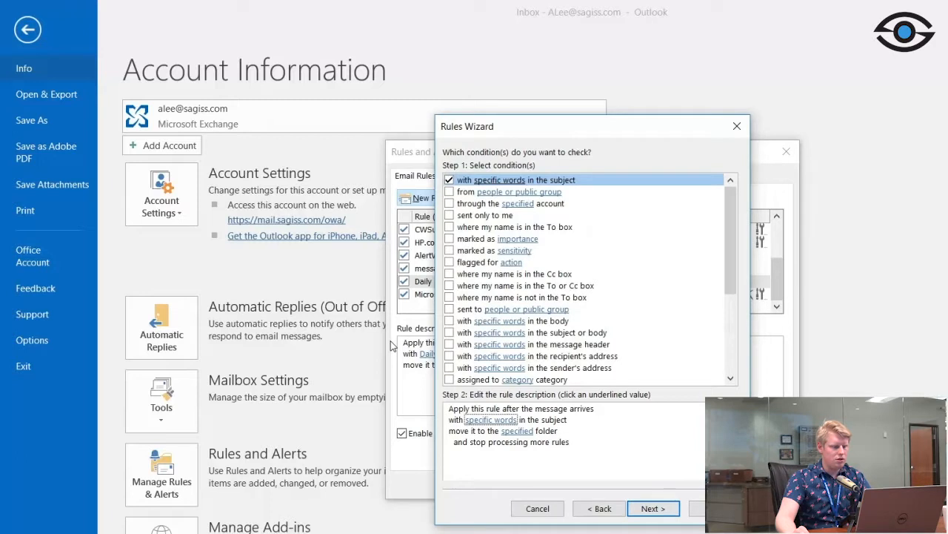
key(Return)
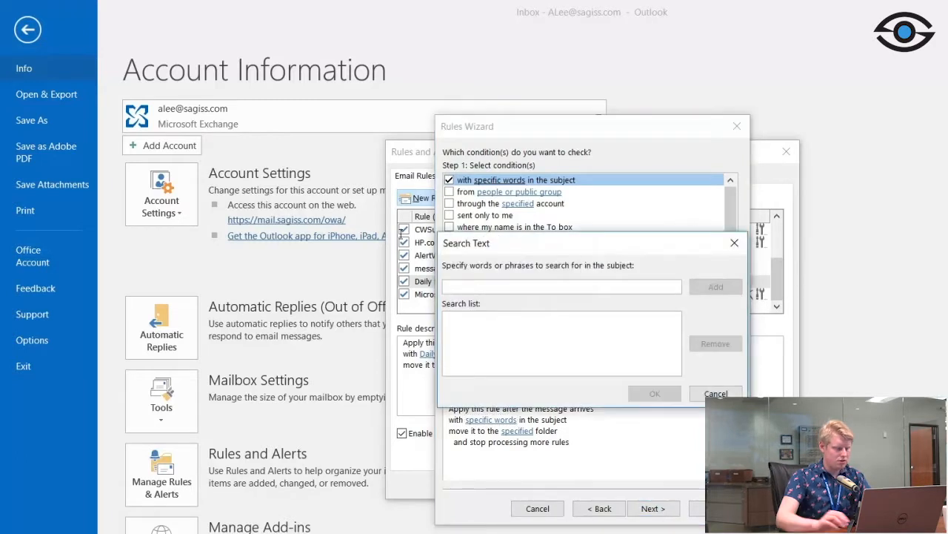
text(Test)
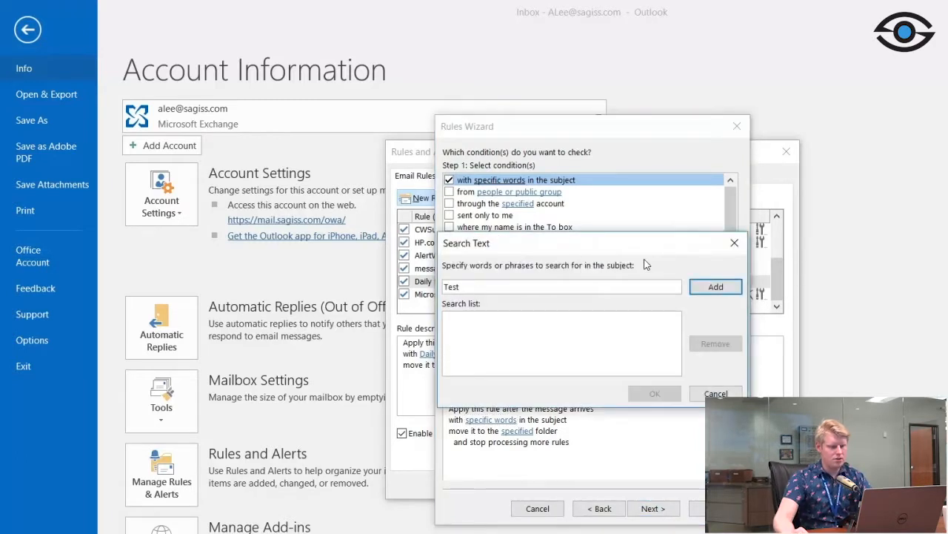
key(Return)
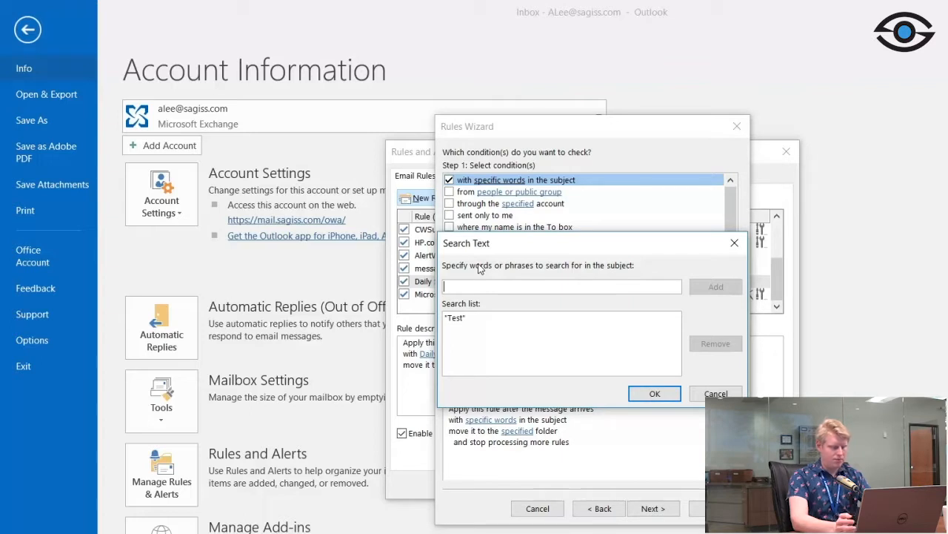
text(Testing)
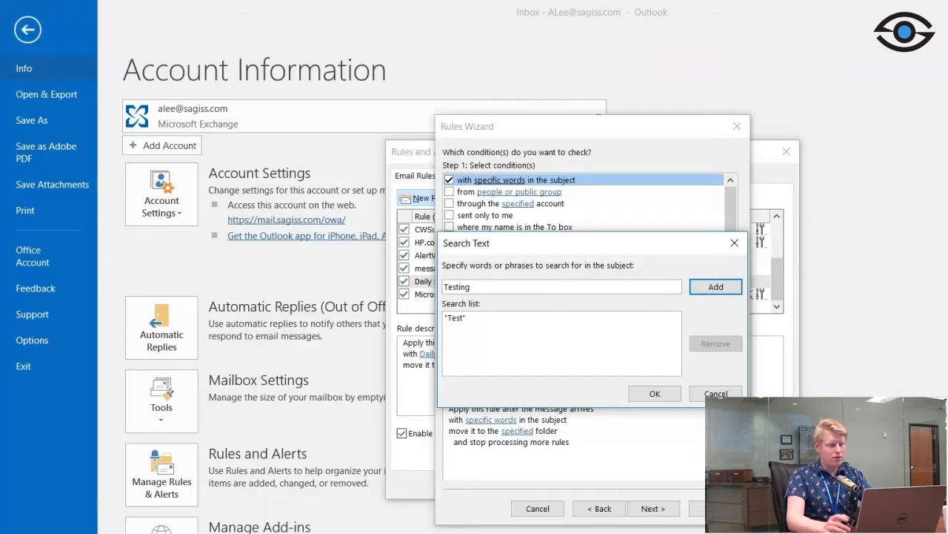
key(Return)
key(Return)
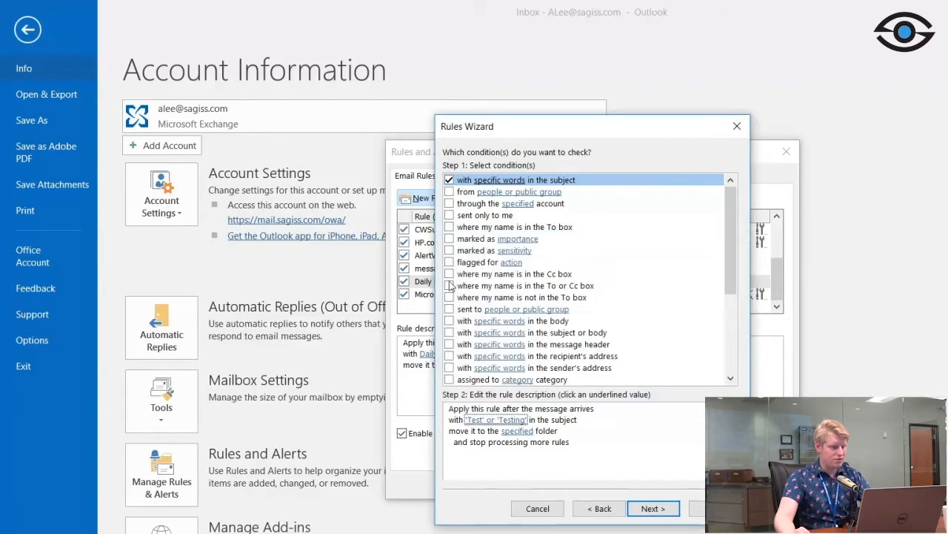
Create a folder named Test under the Inbox and set it as the rule's destination folder
click(517, 431)
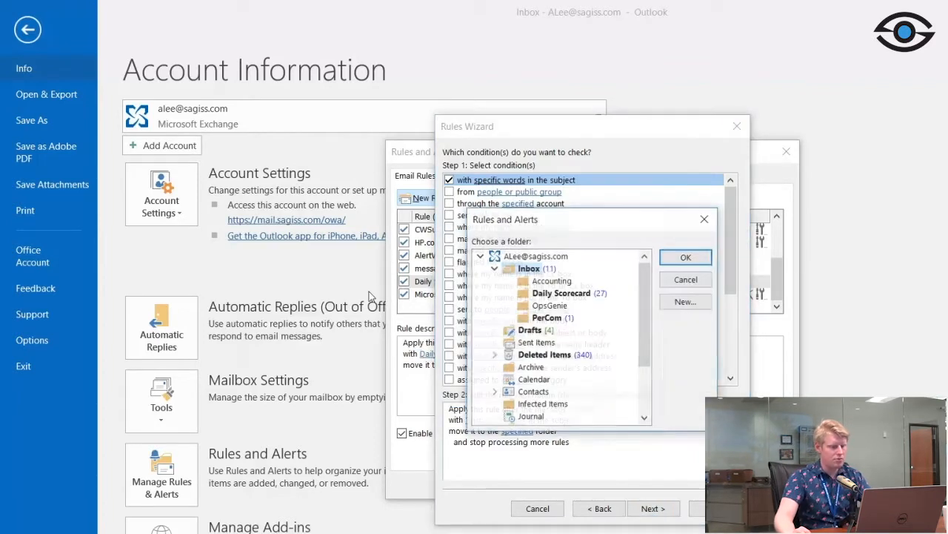
click(686, 301)
text(Test)
key(Return)
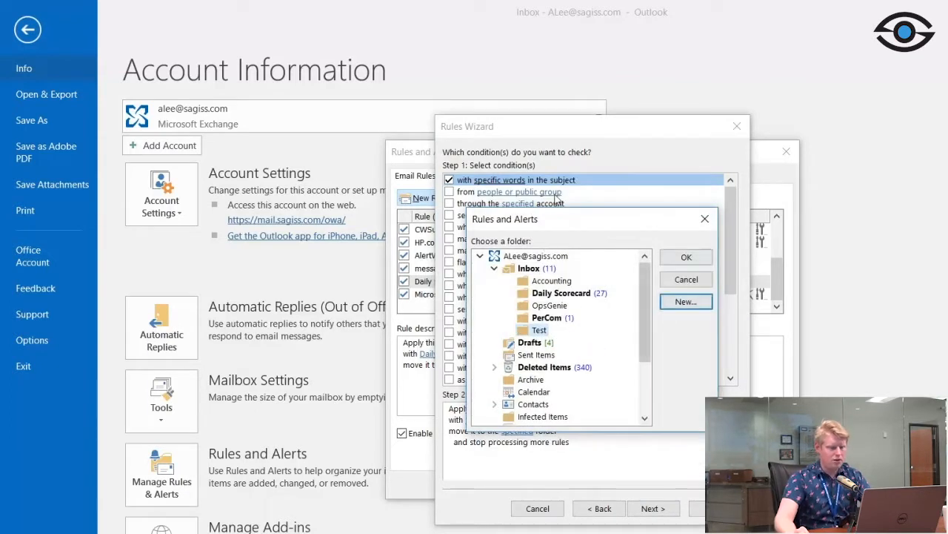
key(Return)
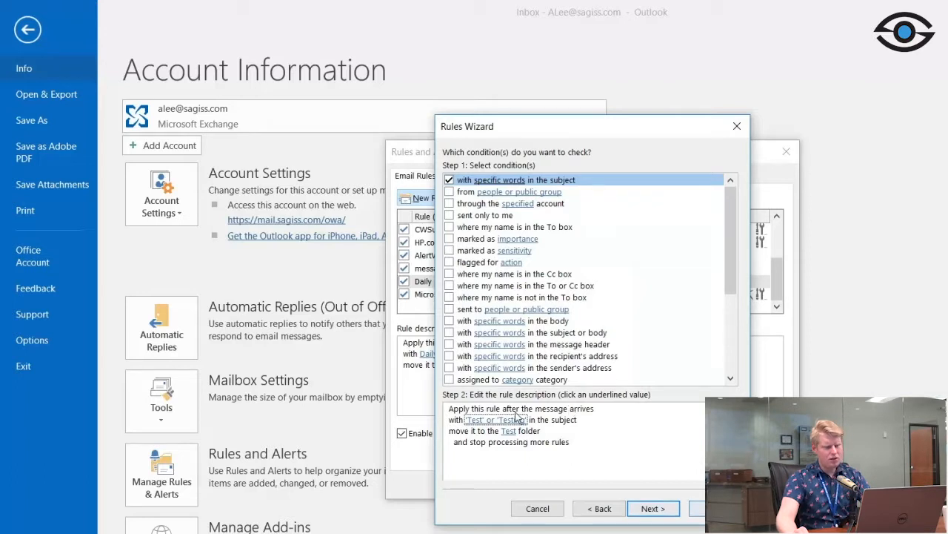
Finish the rule without exceptions, run it on messages already in the Inbox, and save it, returning to the mailbox
key(Return)
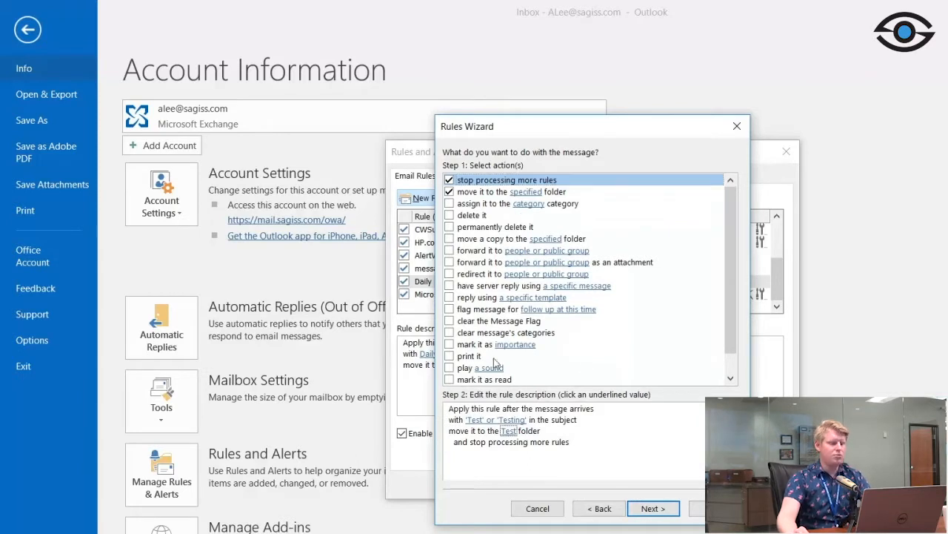
click(653, 509)
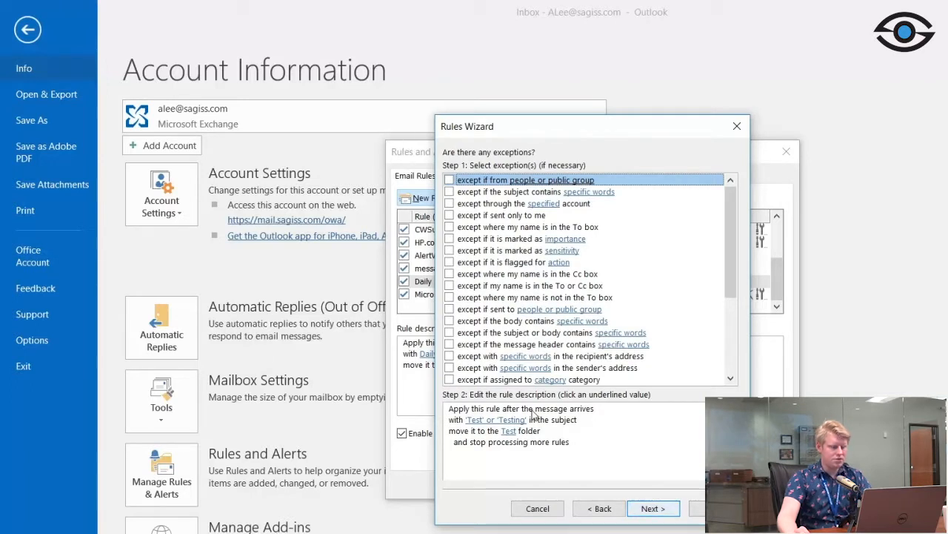
key(Return)
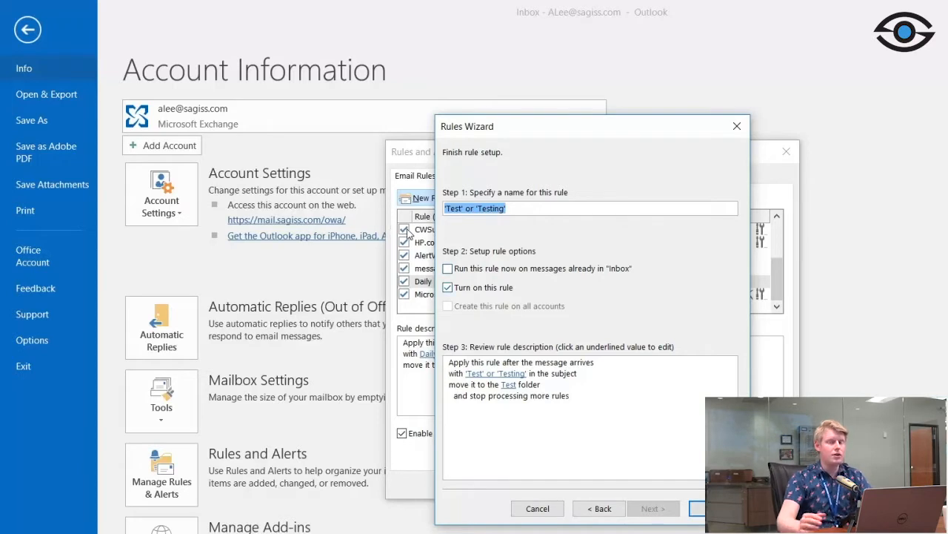
click(448, 268)
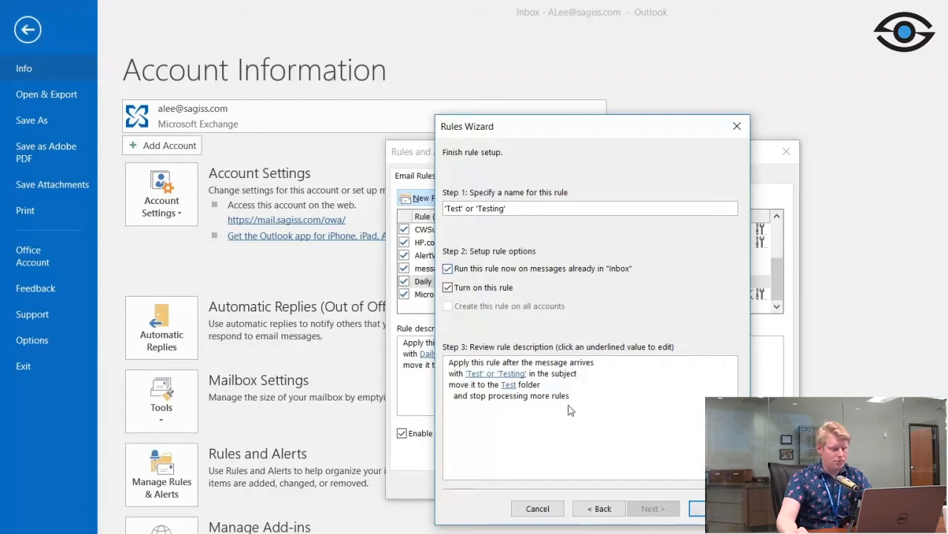
key(Return)
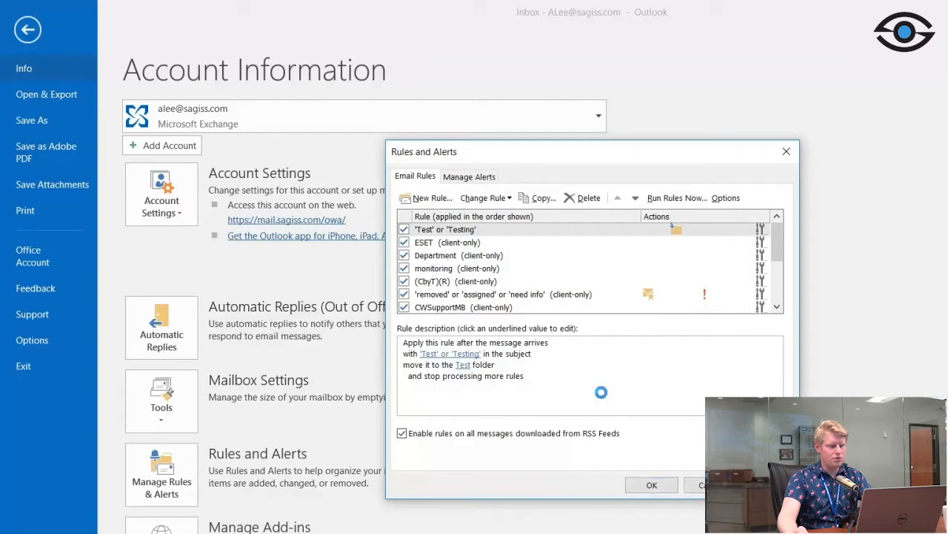
key(Return)
click(23, 29)
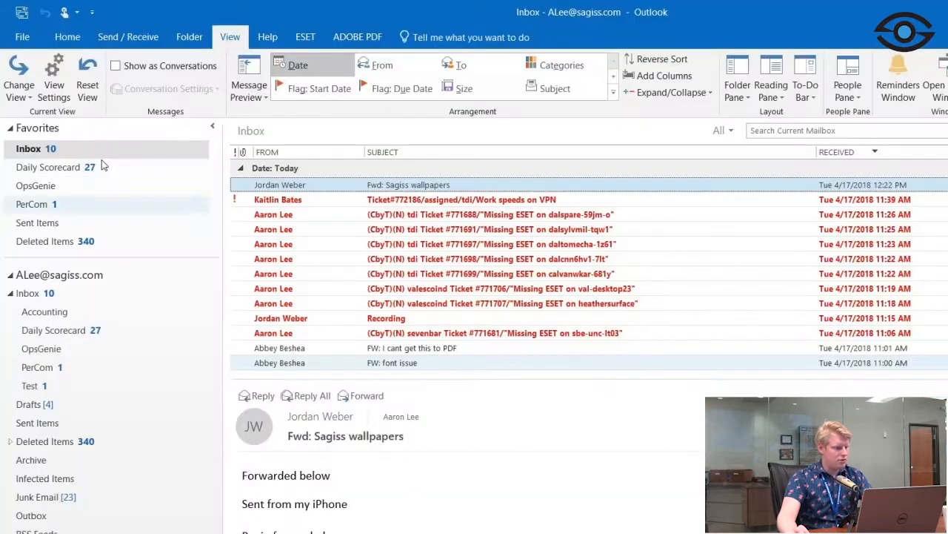
Open the Test folder and look through the messages that the new rule moved there
click(74, 386)
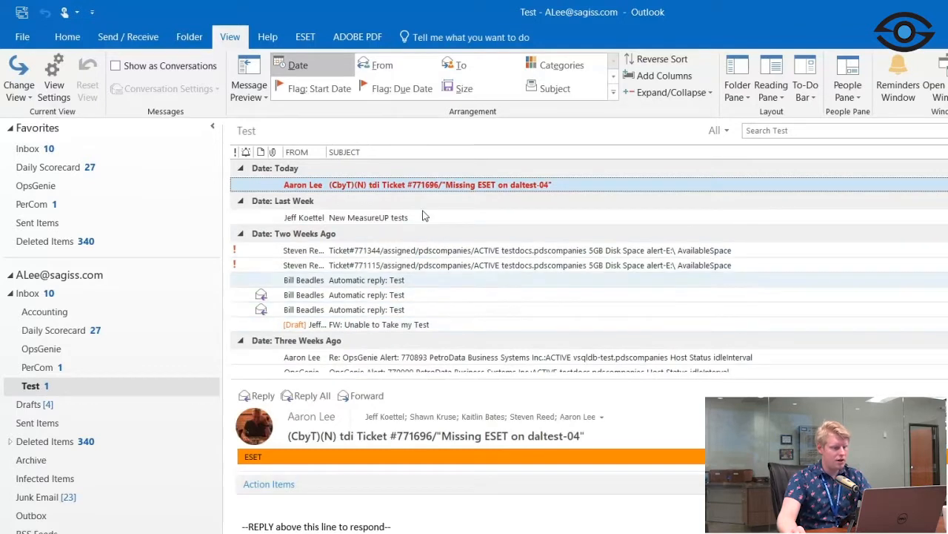
scroll(437, 256, down, 3)
scroll(426, 267, down, 2)
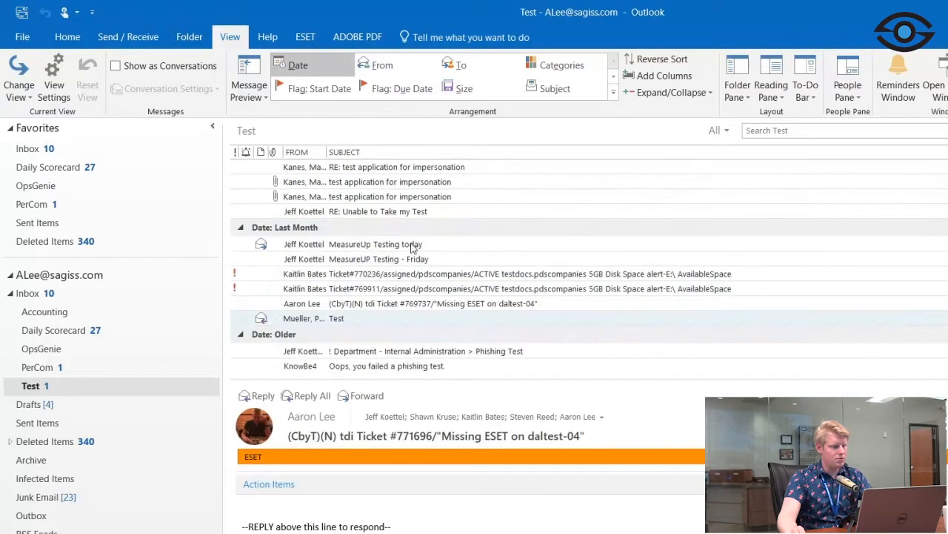
scroll(418, 190, down, 3)
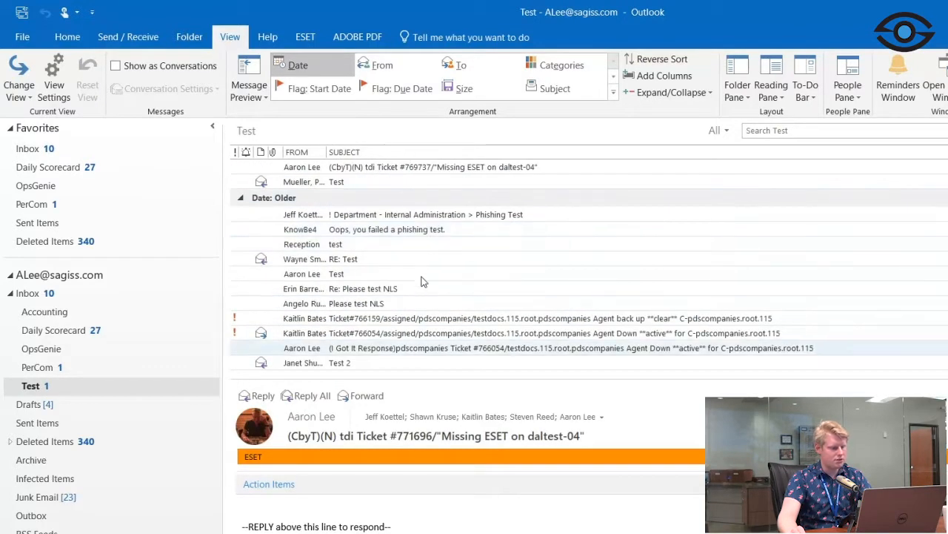
scroll(420, 280, down, 1)
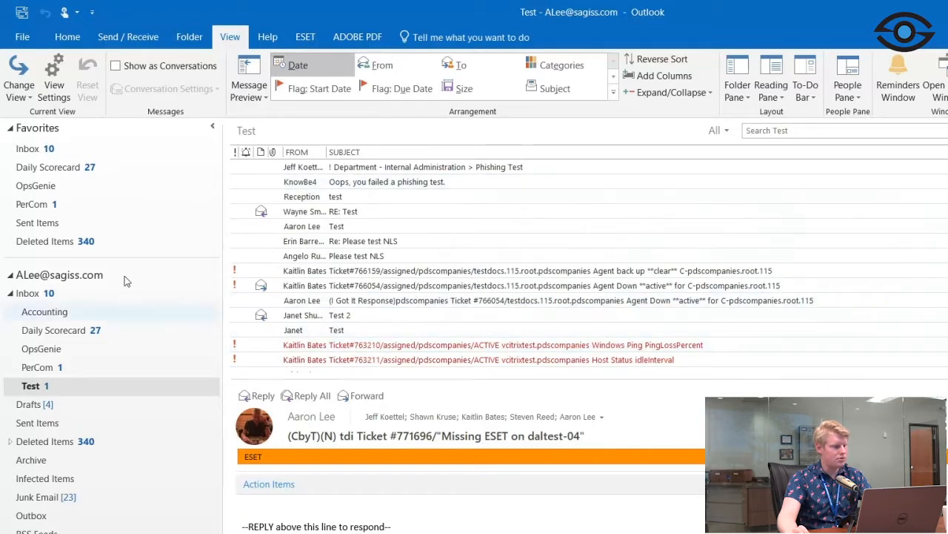
scroll(446, 212, up, 6)
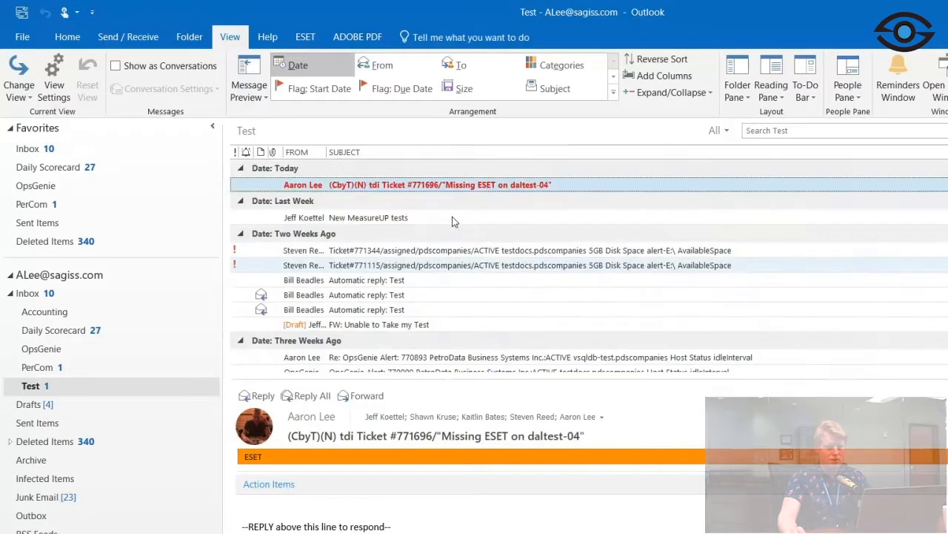